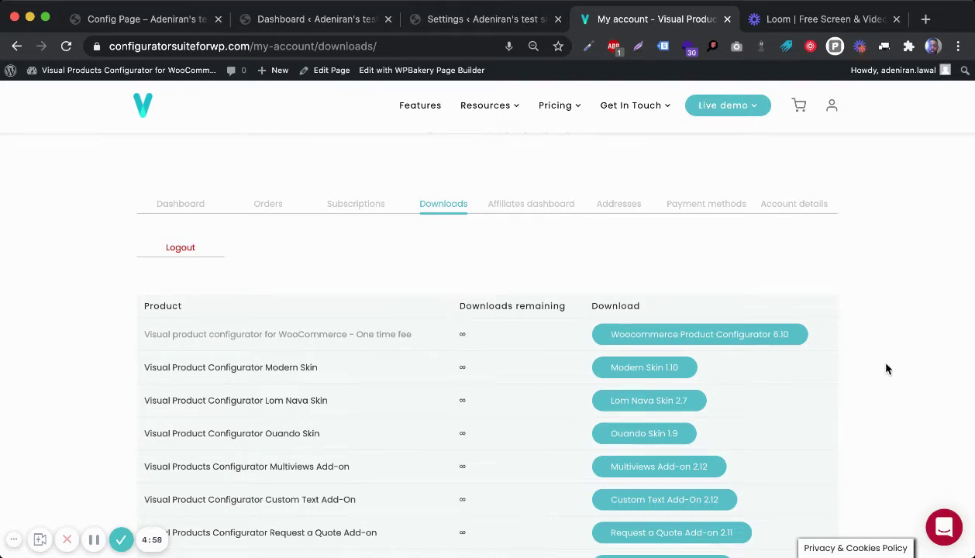
# - Browse My account > Downloads for the Custom Text Add-On, then return to the WordPress dashboard
pyautogui.scroll(-1, 889, 403)
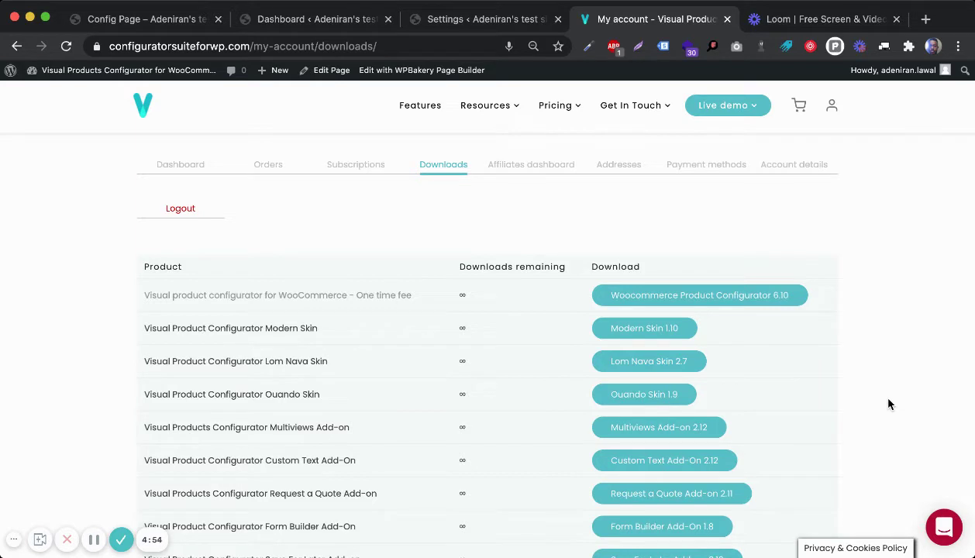
pyautogui.scroll(1, 868, 420)
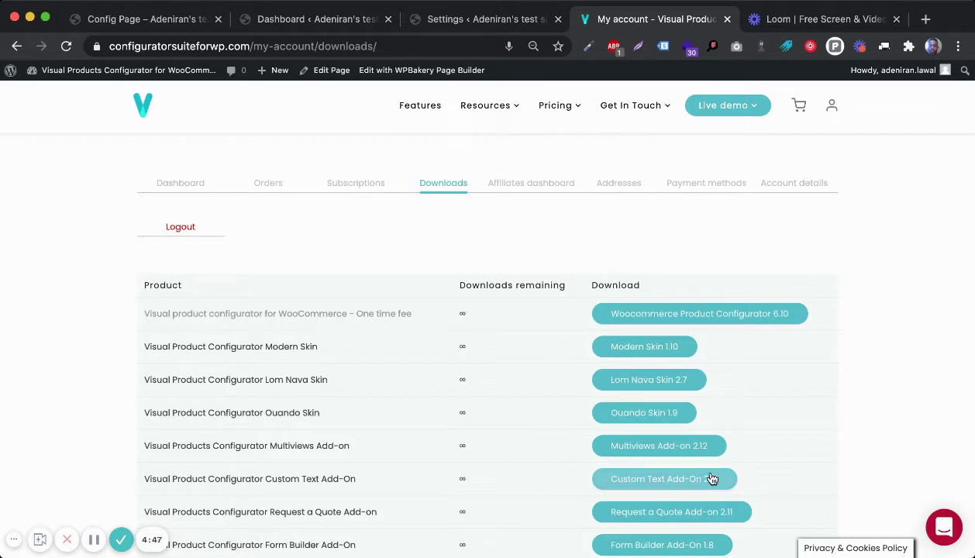
pyautogui.scroll(2, 831, 268)
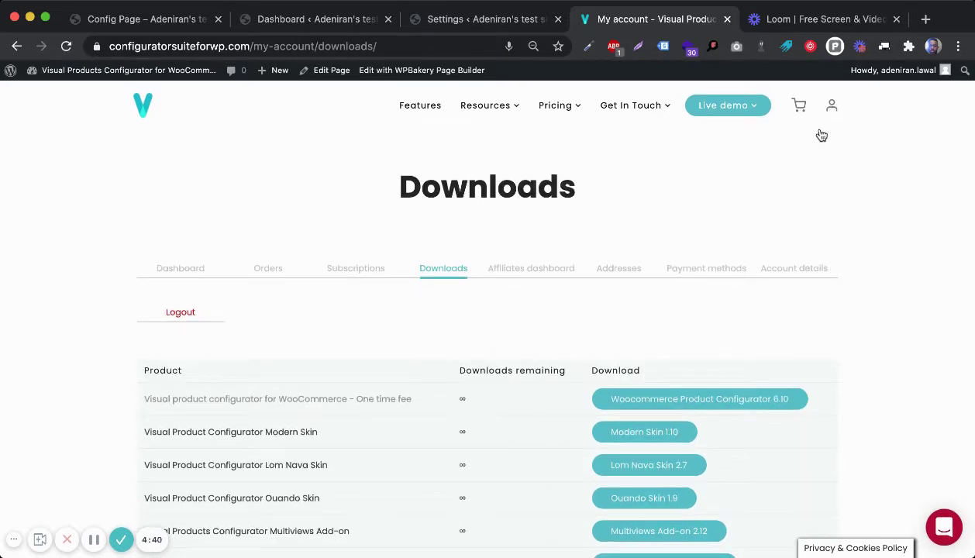
pyautogui.scroll(-2, 773, 199)
pyautogui.scroll(1, 771, 200)
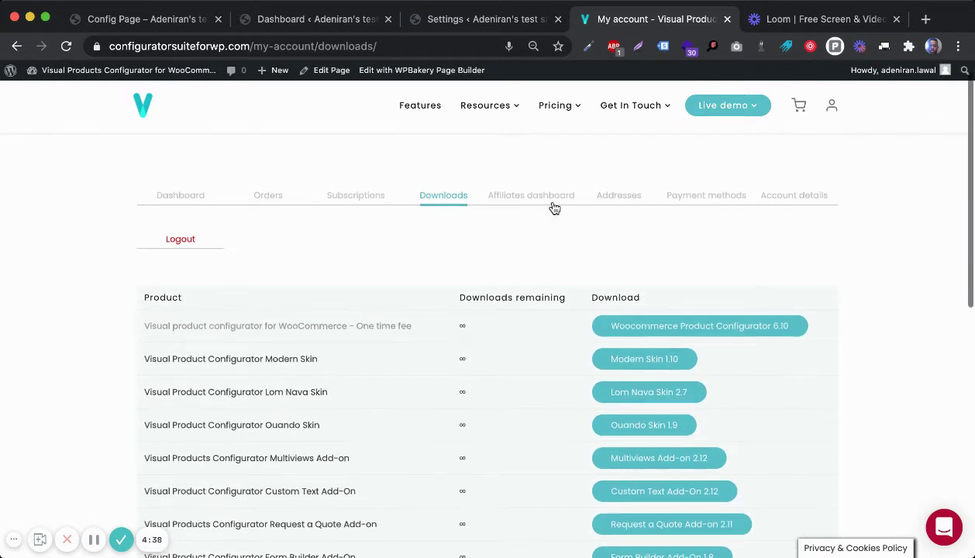
pyautogui.scroll(-1, 552, 322)
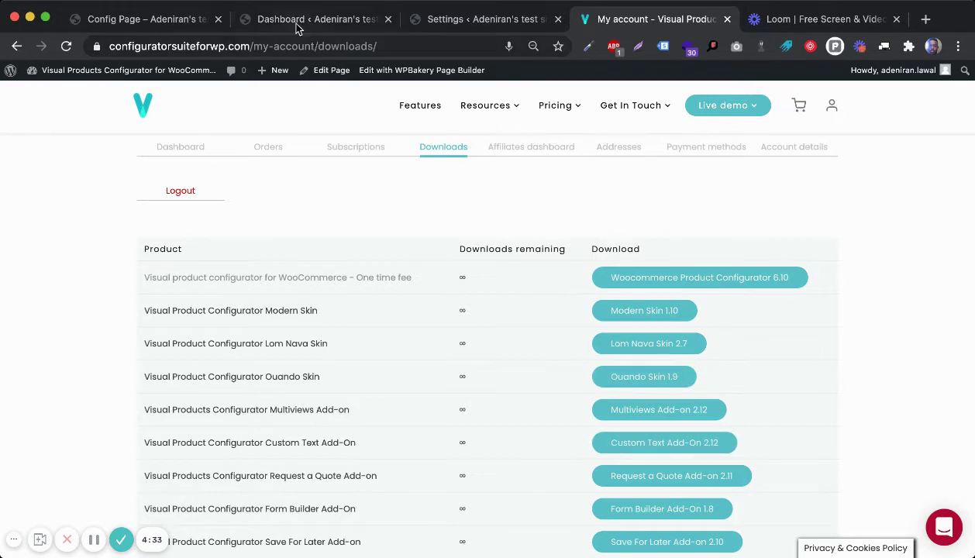
pyautogui.click(293, 26)
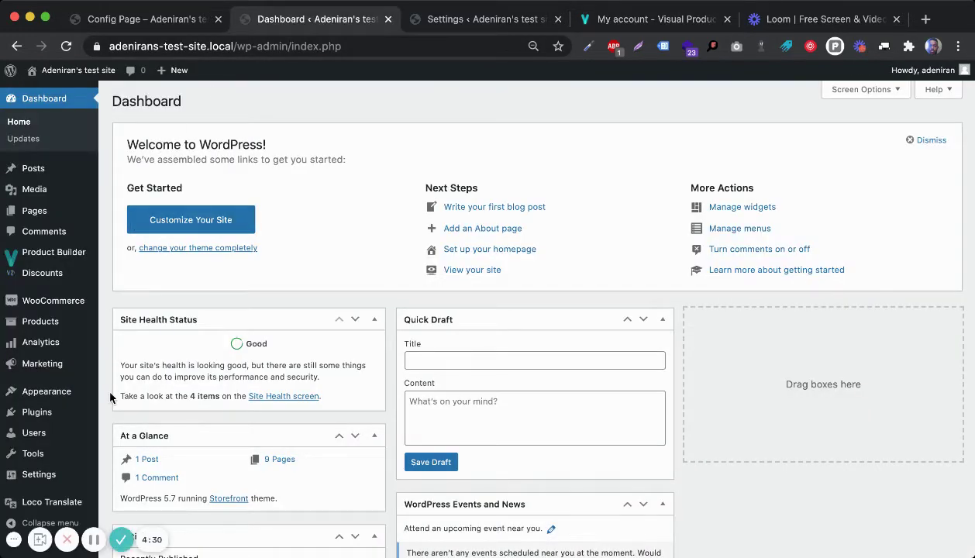
pyautogui.moveTo(37, 411)
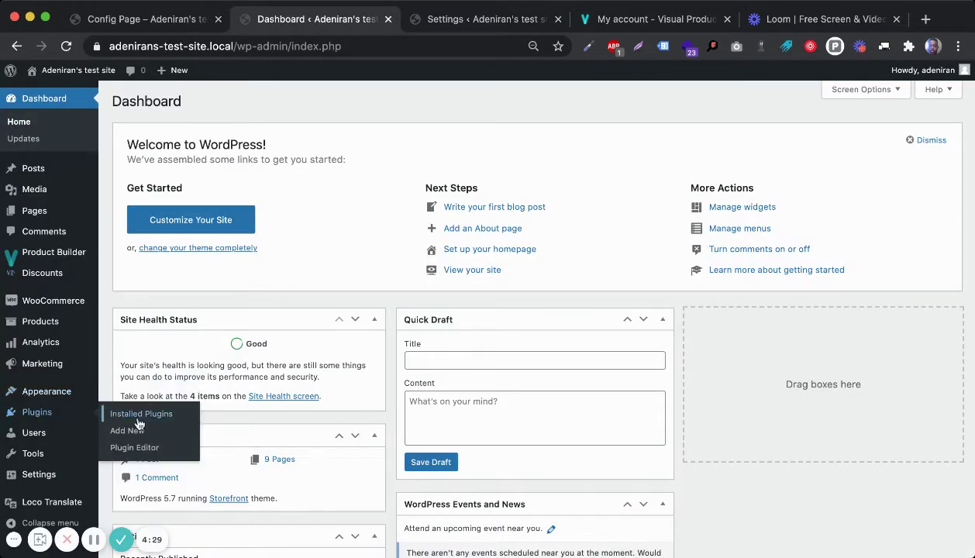
pyautogui.click(130, 436)
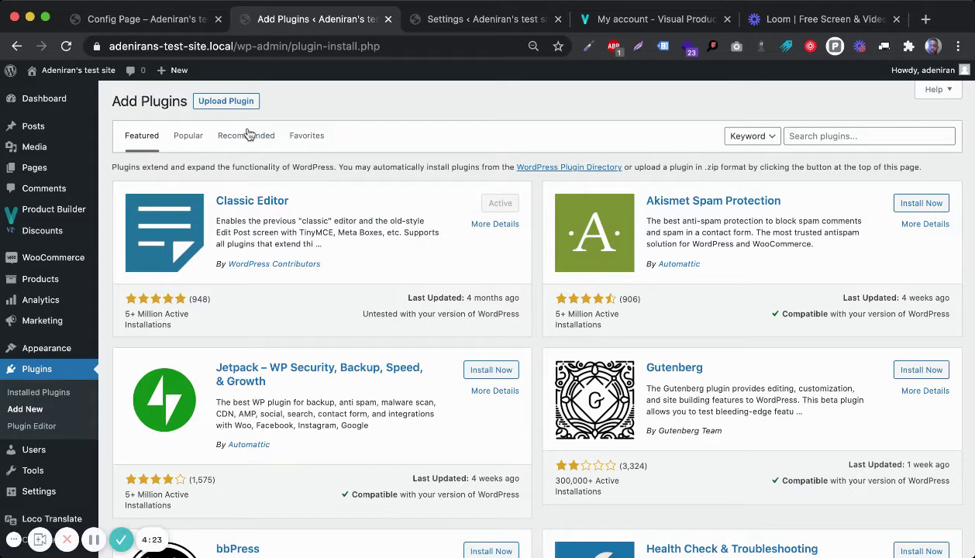
pyautogui.click(227, 103)
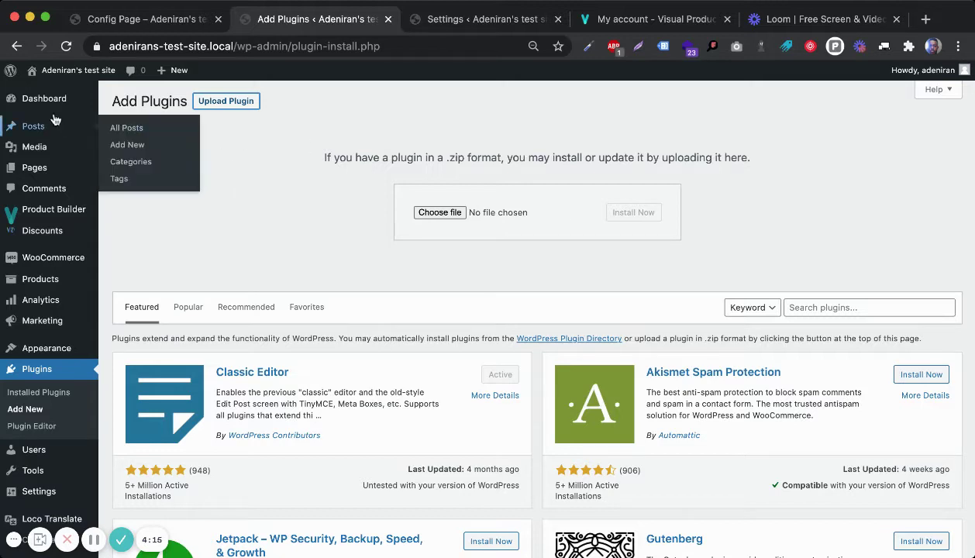
pyautogui.click(17, 99)
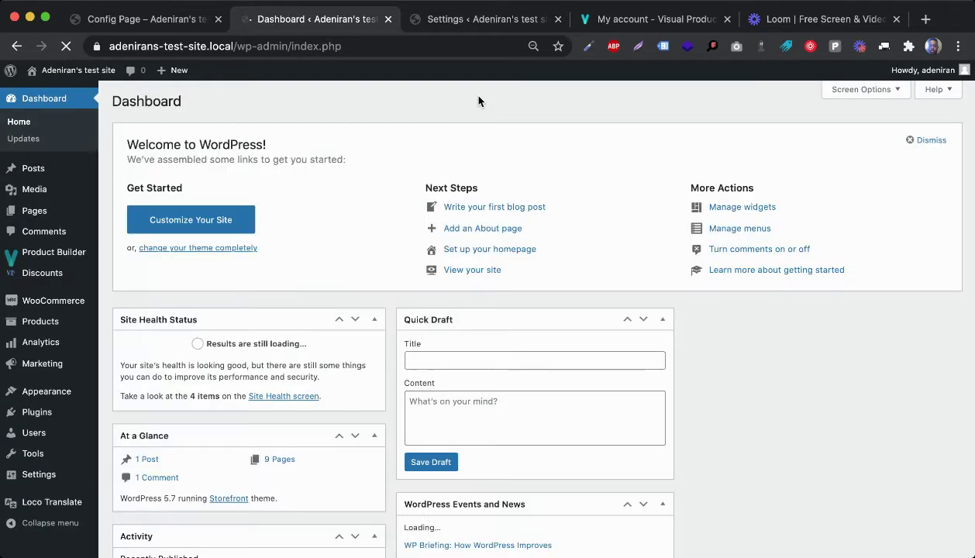
# - Enter and save the Custom Text add-on license key, dismissing the plugin-activation notice
pyautogui.click(477, 22)
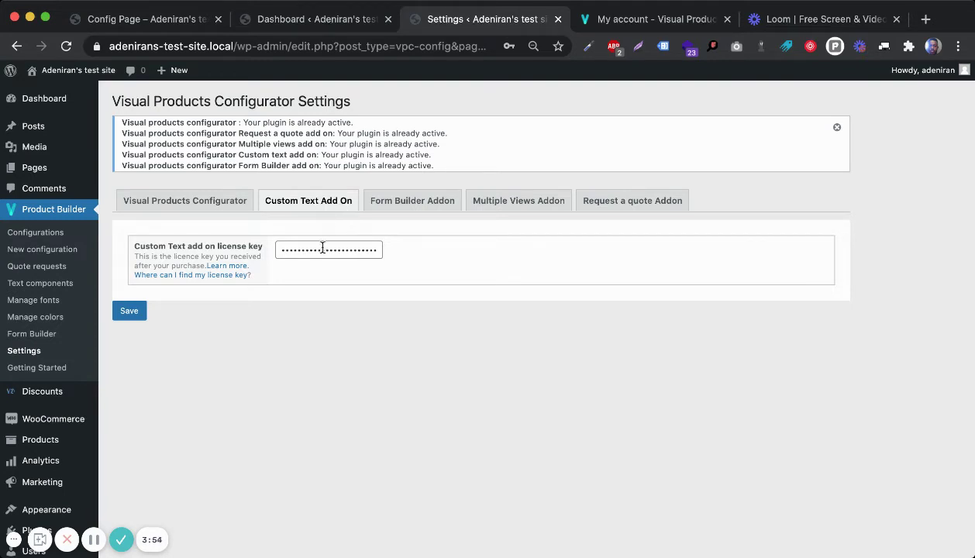
pyautogui.click(321, 251)
pyautogui.click(837, 126)
pyautogui.click(128, 253)
pyautogui.click(309, 23)
pyautogui.moveTo(53, 252)
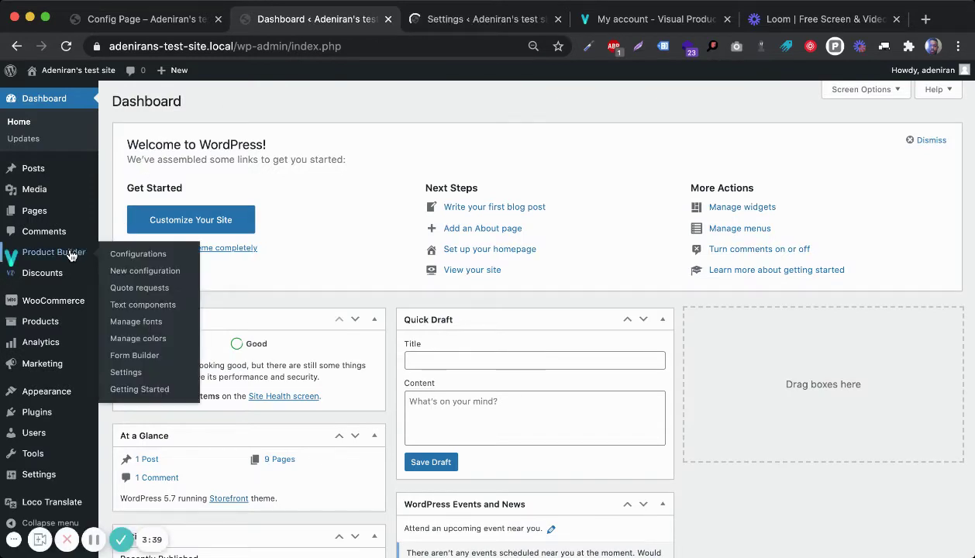
# - Add a colour named Black with code #000000 in Product Builder's Manage colors
pyautogui.click(137, 340)
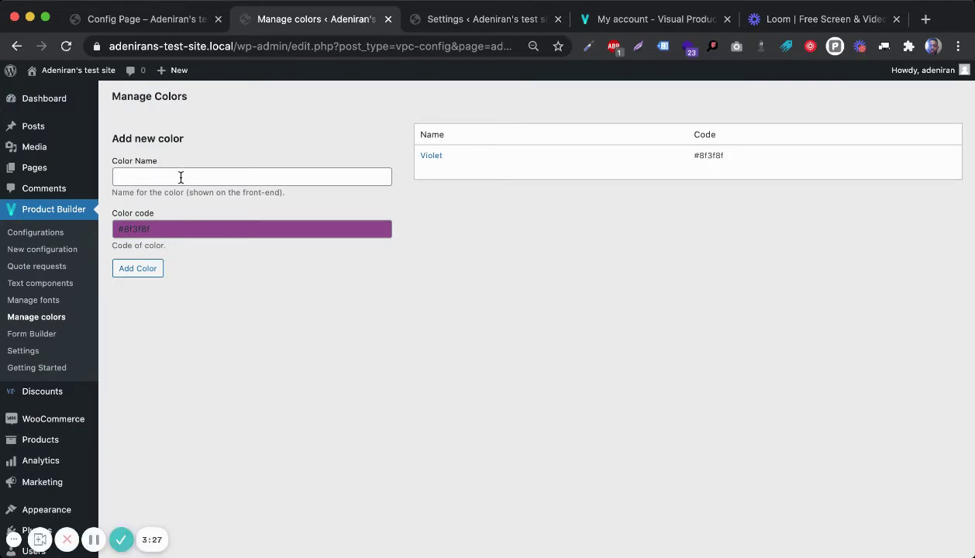
pyautogui.click(140, 226)
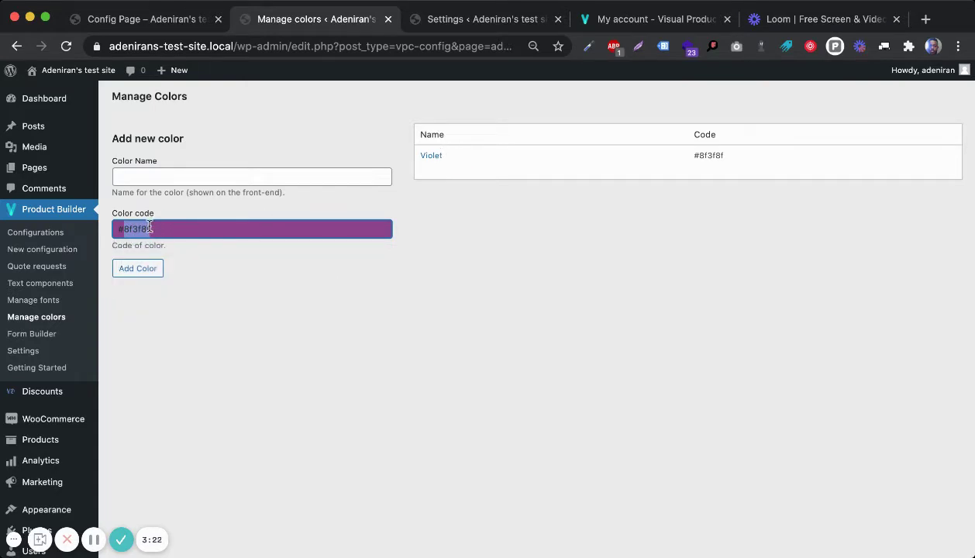
pyautogui.write('#000000')
pyautogui.click(167, 271)
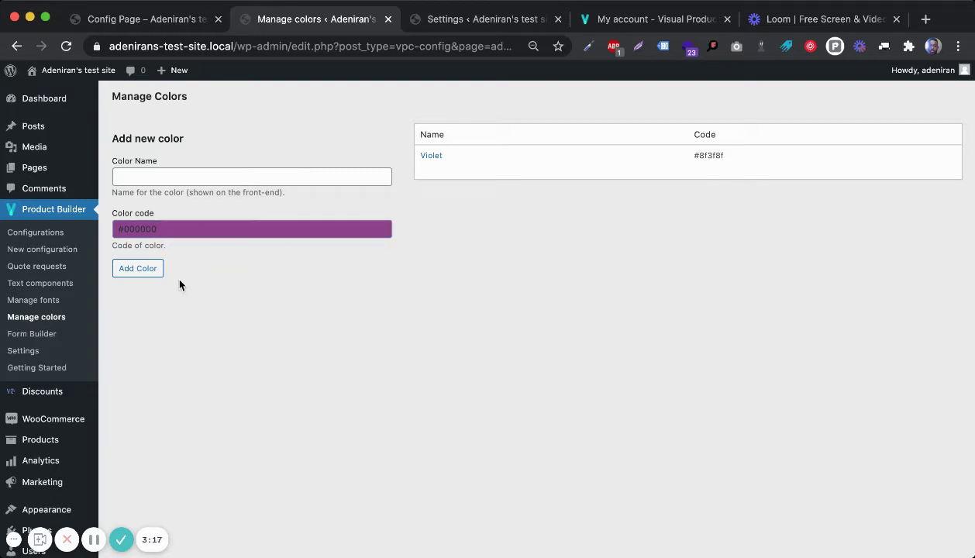
pyautogui.click(165, 181)
pyautogui.write('Black')
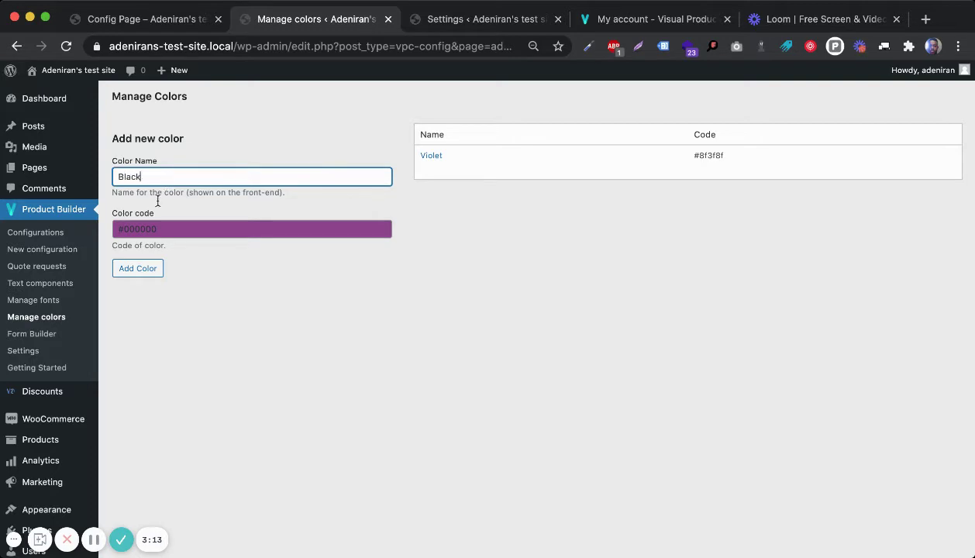
pyautogui.click(142, 271)
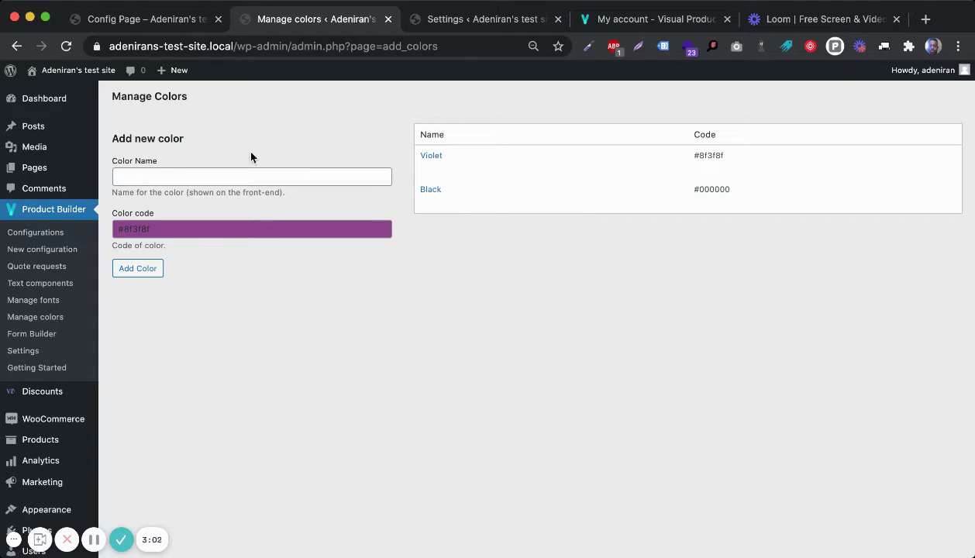
pyautogui.click(37, 303)
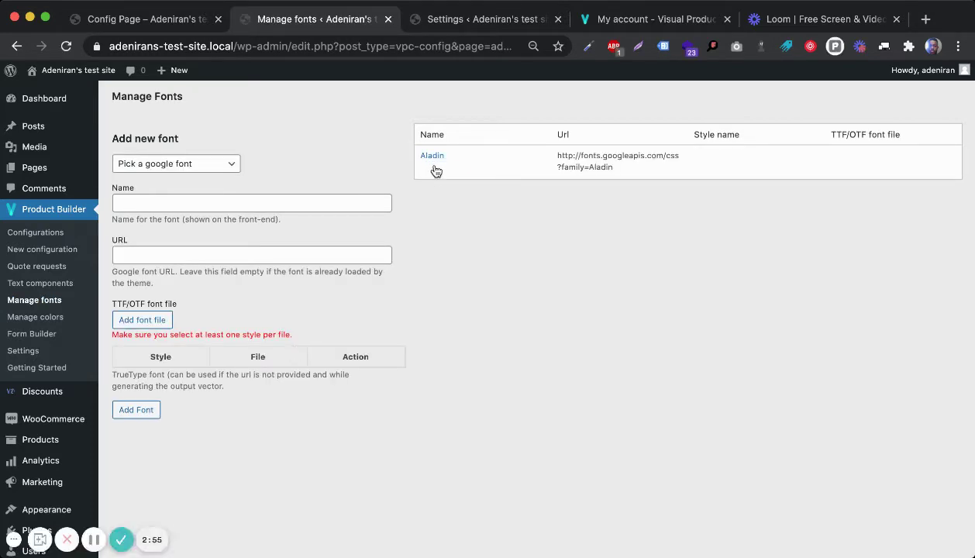
# - Pick Alice from the Google fonts list and add it beside Aladin
pyautogui.click(184, 164)
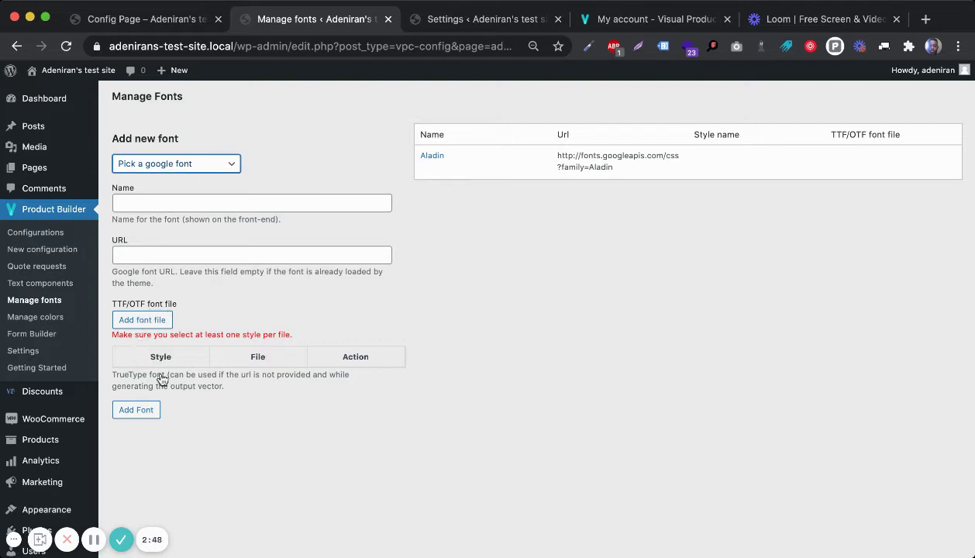
pyautogui.write('alice')
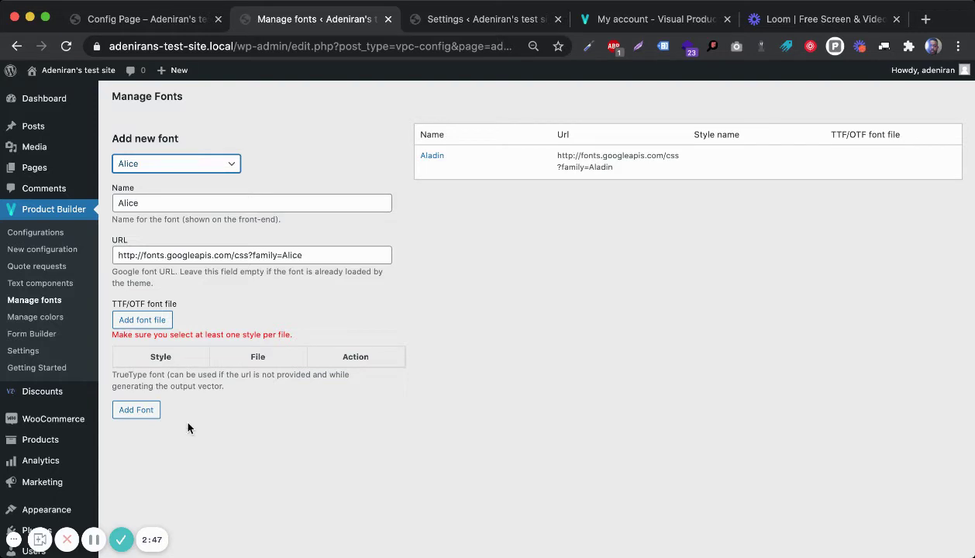
pyautogui.click(137, 411)
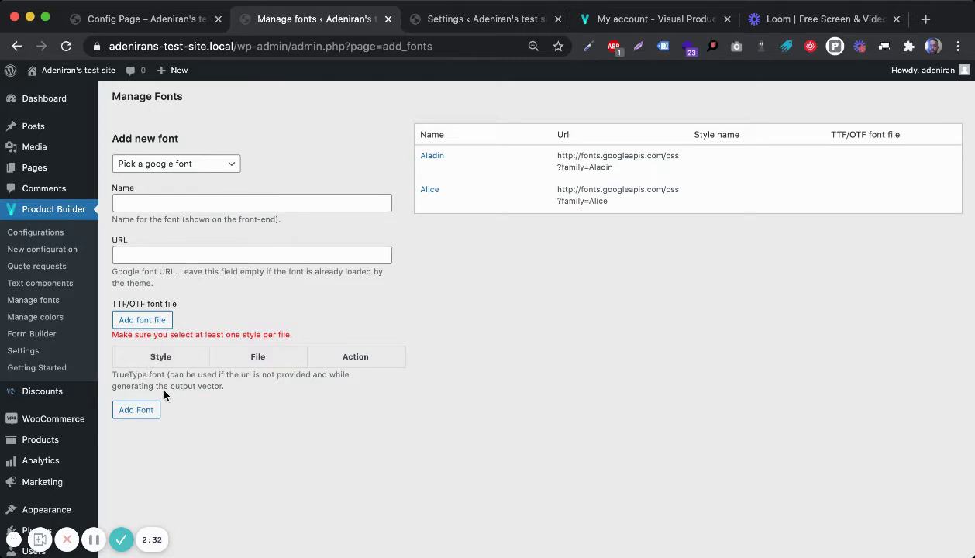
# - Open the Helmet Text component from the Product Builder text components list for editing
pyautogui.click(34, 234)
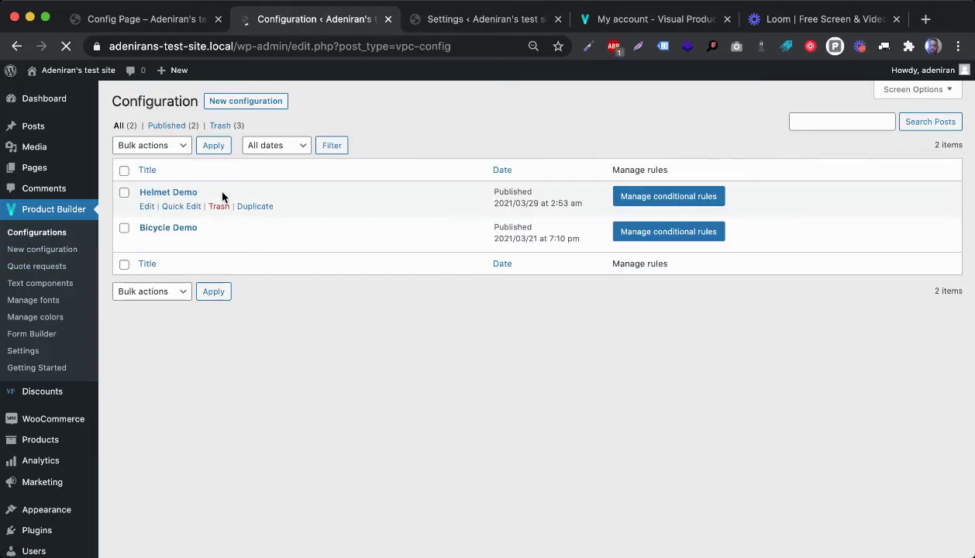
pyautogui.click(39, 283)
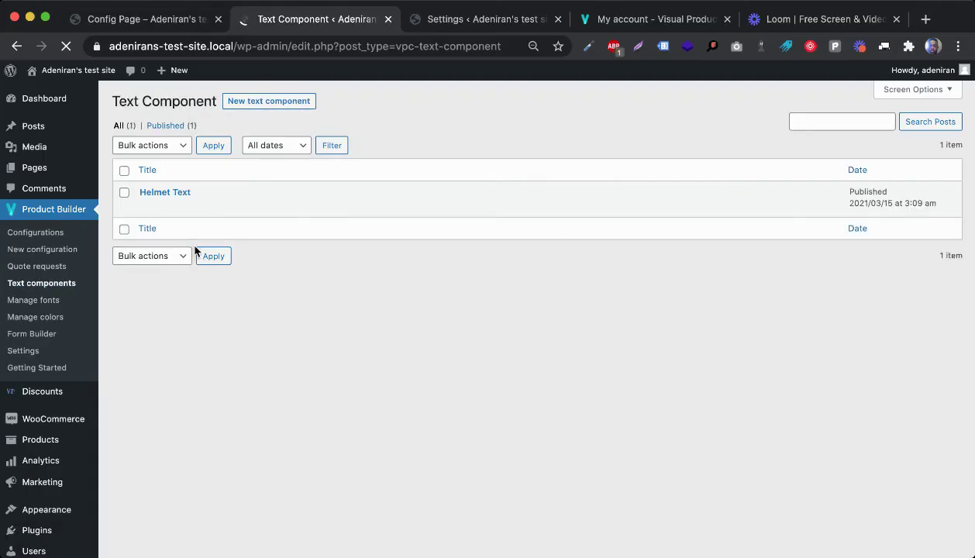
pyautogui.click(146, 206)
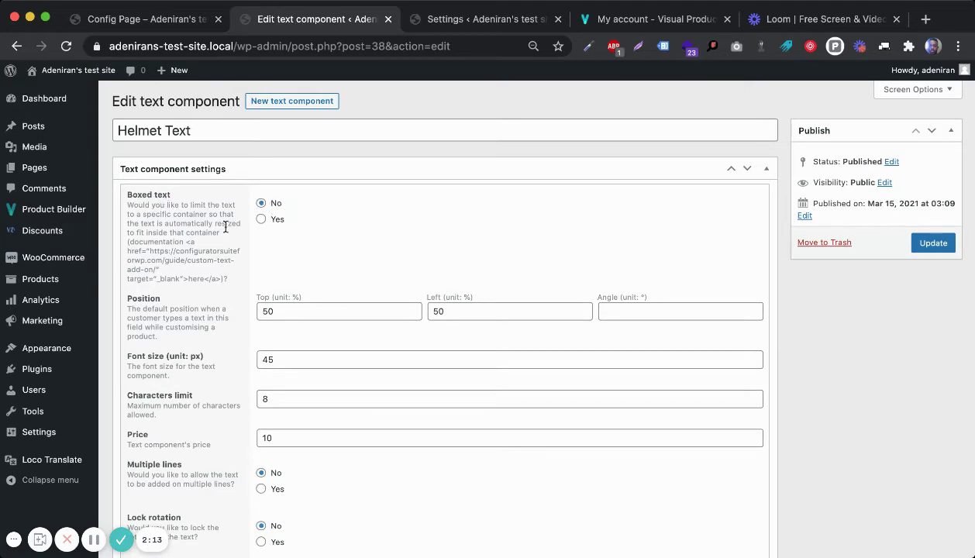
pyautogui.scroll(-2, 310, 294)
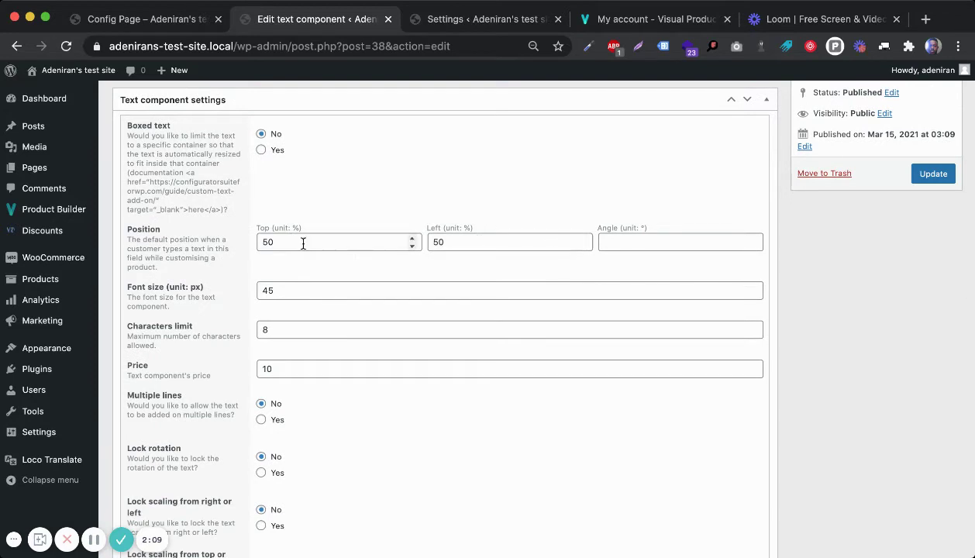
pyautogui.scroll(-1, 377, 282)
pyautogui.scroll(-1, 377, 282)
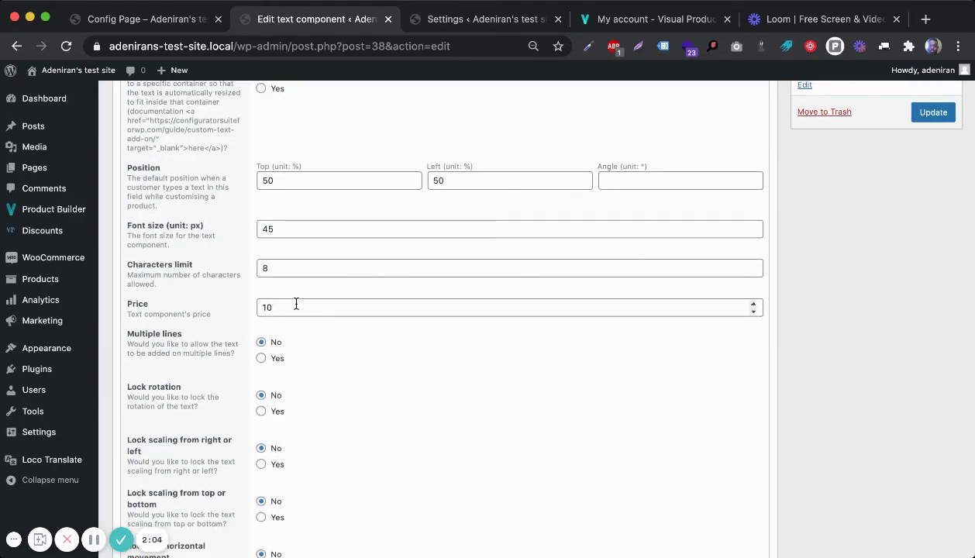
pyautogui.scroll(-4, 334, 357)
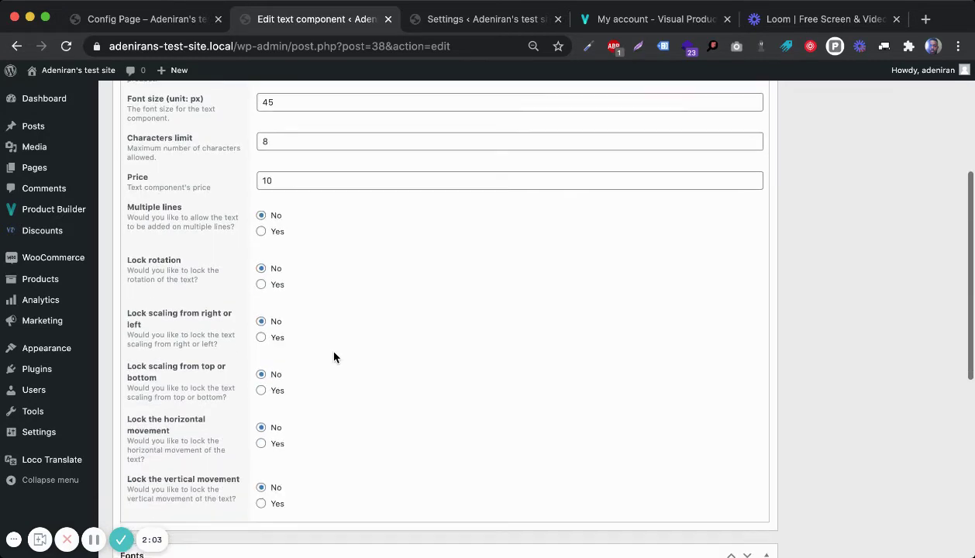
pyautogui.scroll(-1, 336, 425)
pyautogui.scroll(-4, 336, 425)
pyautogui.scroll(-4, 329, 412)
# - Set Helmet Text's default font to Alice and default colour to Black, then update it
pyautogui.click(324, 371)
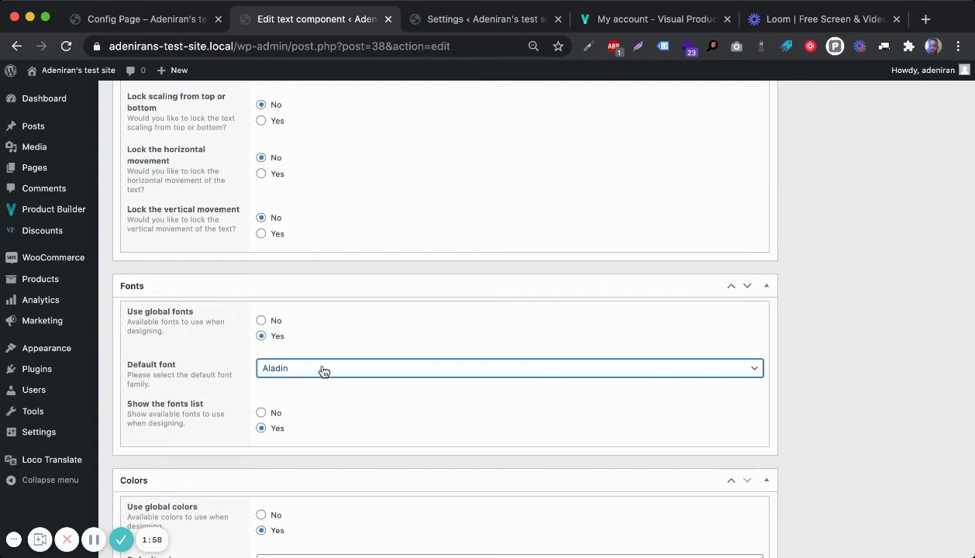
pyautogui.write('alice')
pyautogui.scroll(-1, 350, 428)
pyautogui.scroll(-2, 351, 428)
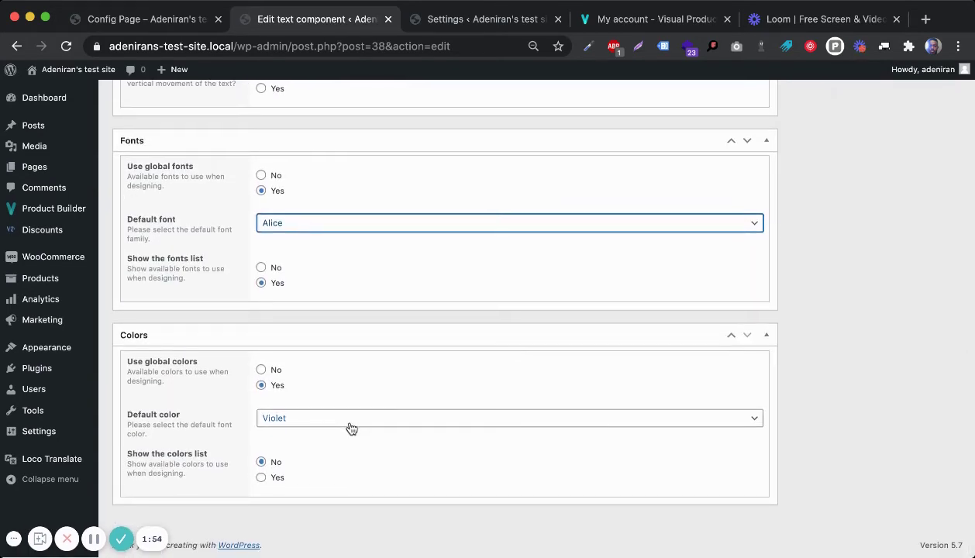
pyautogui.click(315, 423)
pyautogui.click(359, 361)
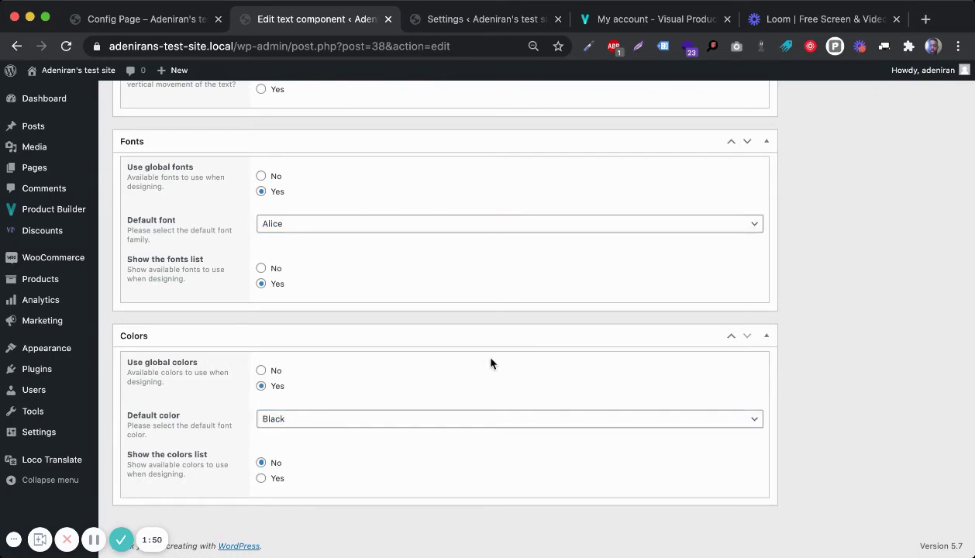
pyautogui.scroll(3, 481, 350)
pyautogui.scroll(5, 489, 355)
pyautogui.scroll(3, 491, 358)
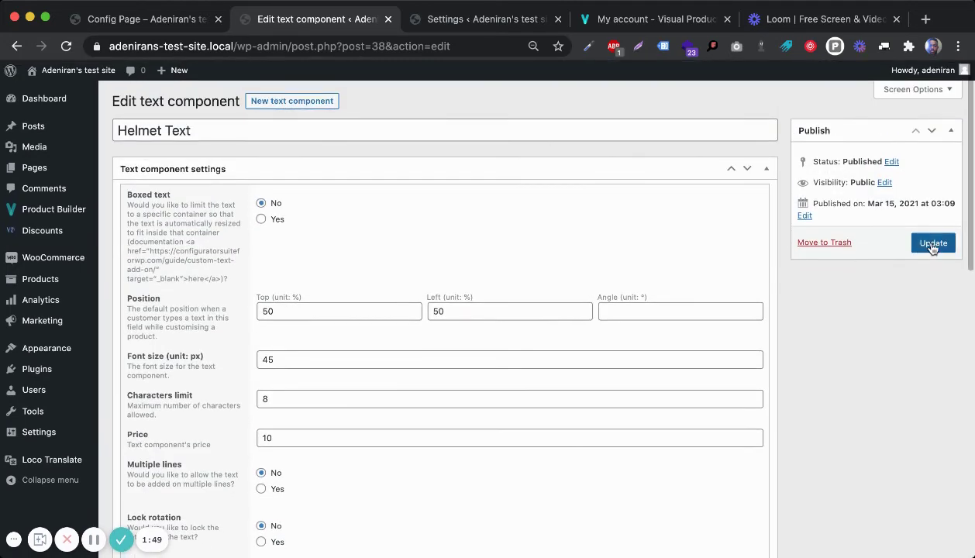
pyautogui.click(928, 245)
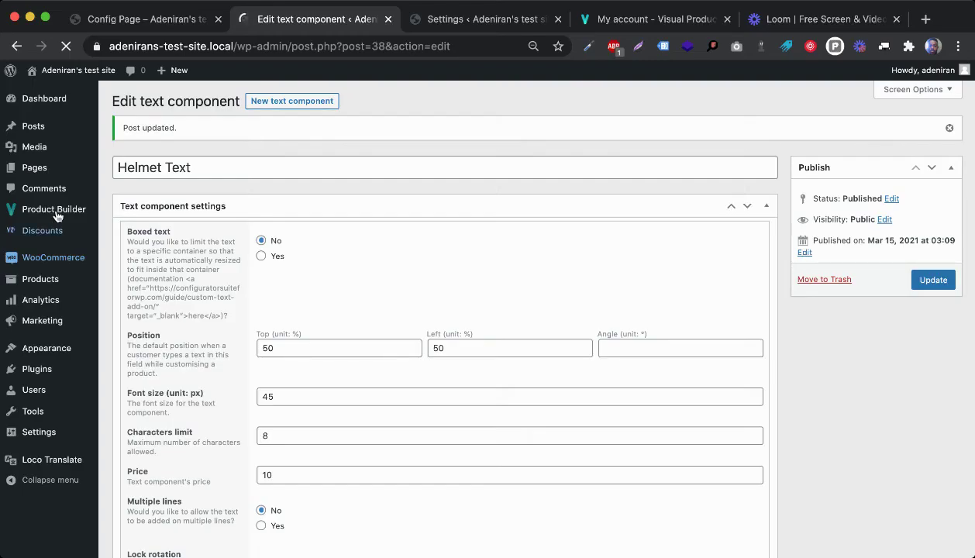
pyautogui.moveTo(53, 209)
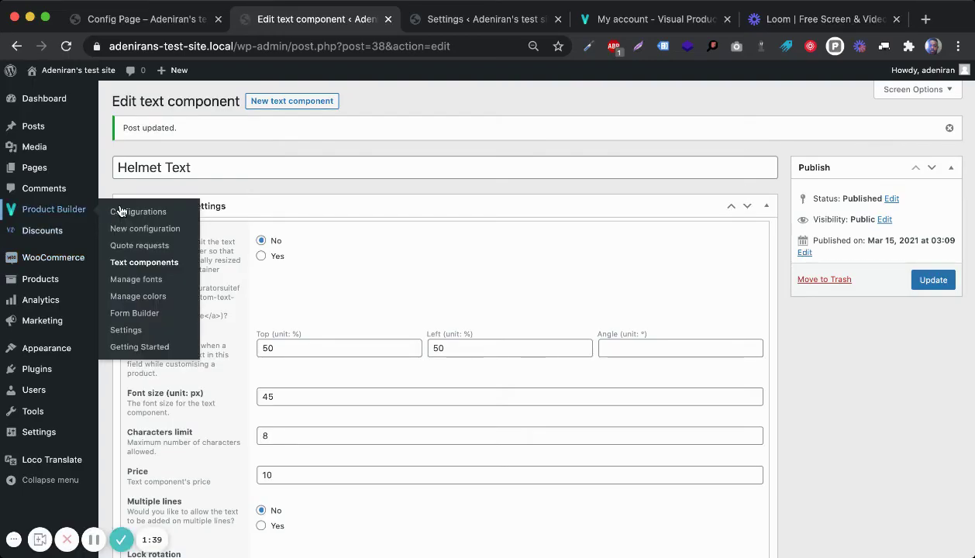
# - Open the Helmet Demo configuration from the Configurations list for editing
pyautogui.click(124, 211)
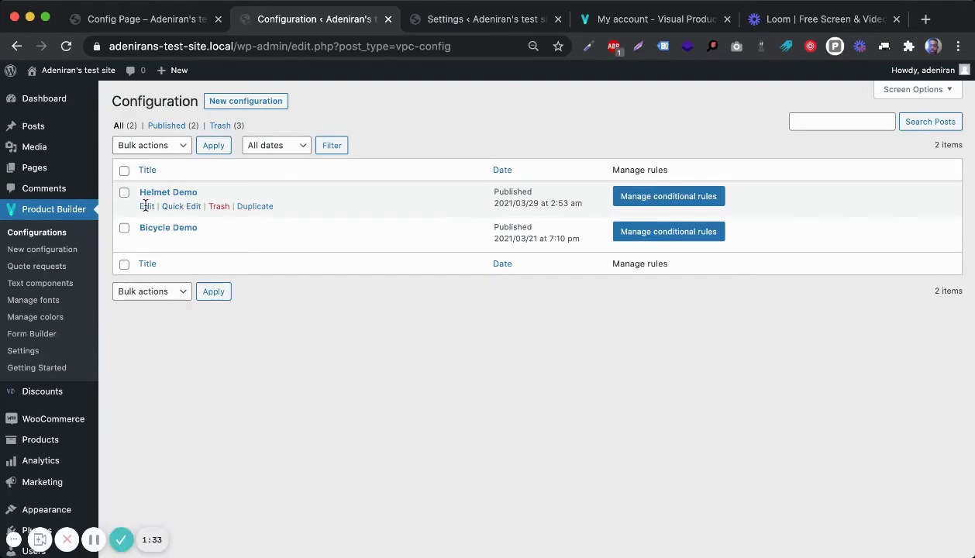
pyautogui.click(147, 207)
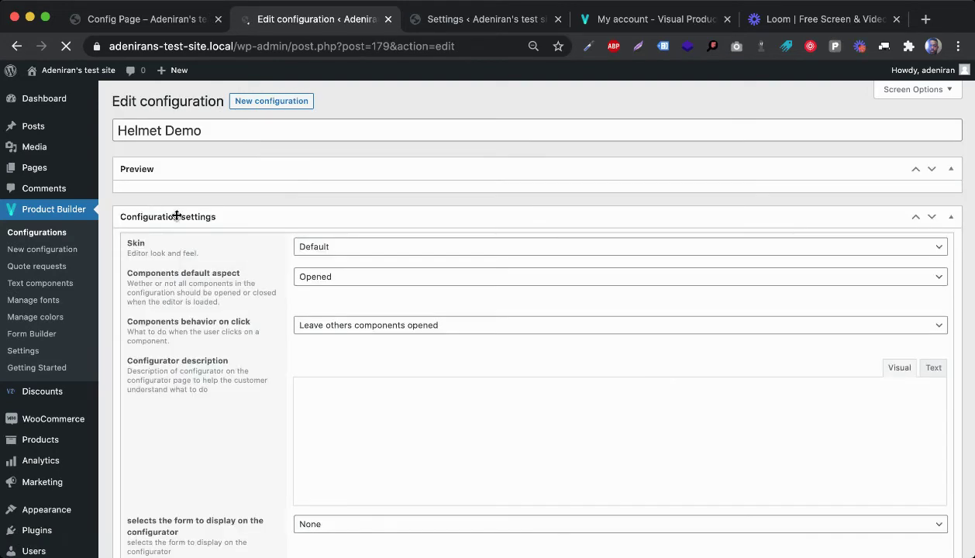
pyautogui.scroll(-3, 549, 345)
pyautogui.scroll(-3, 549, 344)
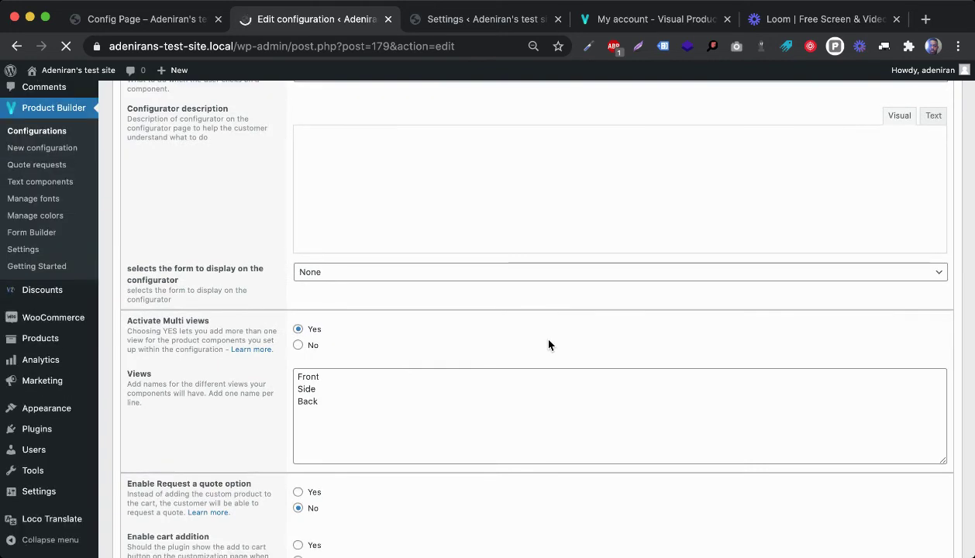
pyautogui.scroll(-2, 549, 345)
pyautogui.scroll(-5, 549, 345)
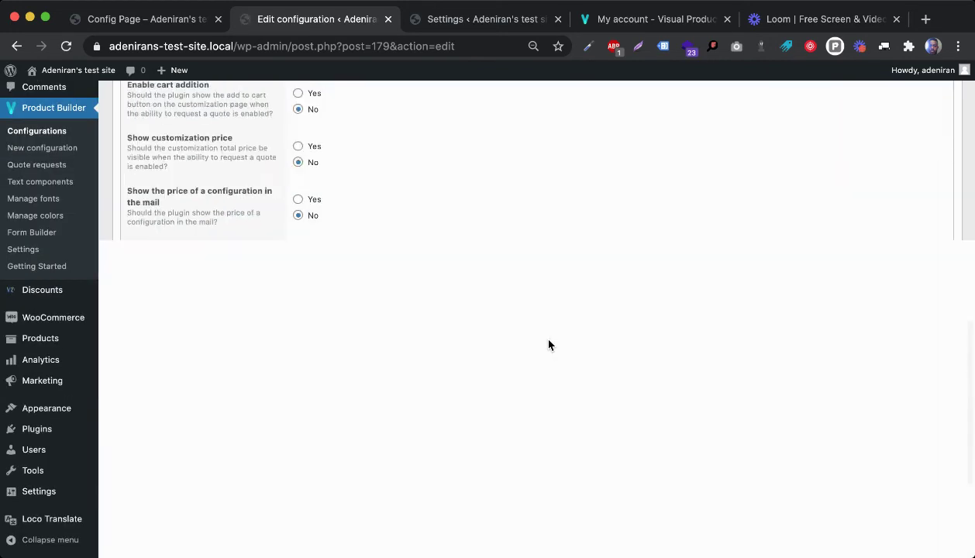
pyautogui.scroll(-5, 549, 345)
pyautogui.scroll(1, 549, 345)
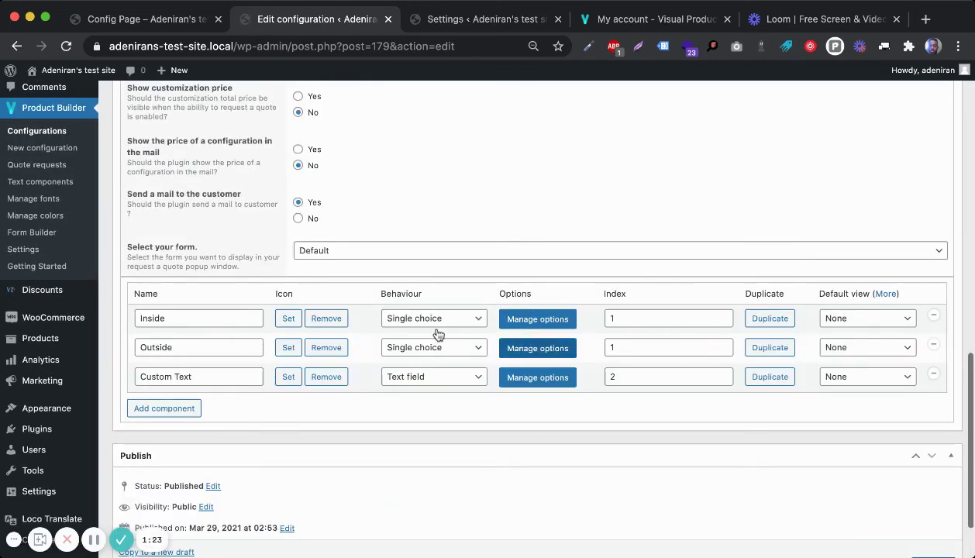
# - Confirm the Custom Text option uses Helmet Text, then update the Helmet Demo configuration
pyautogui.click(201, 377)
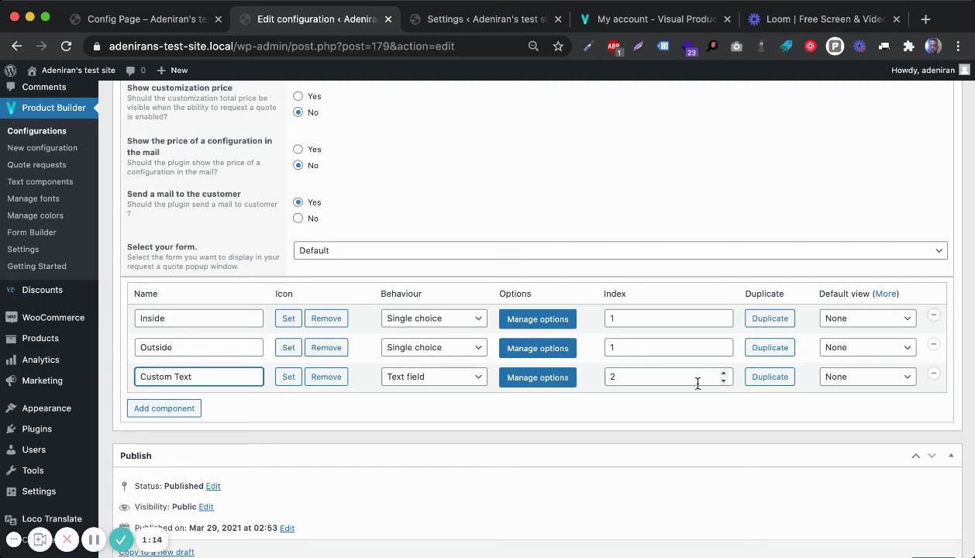
pyautogui.click(524, 384)
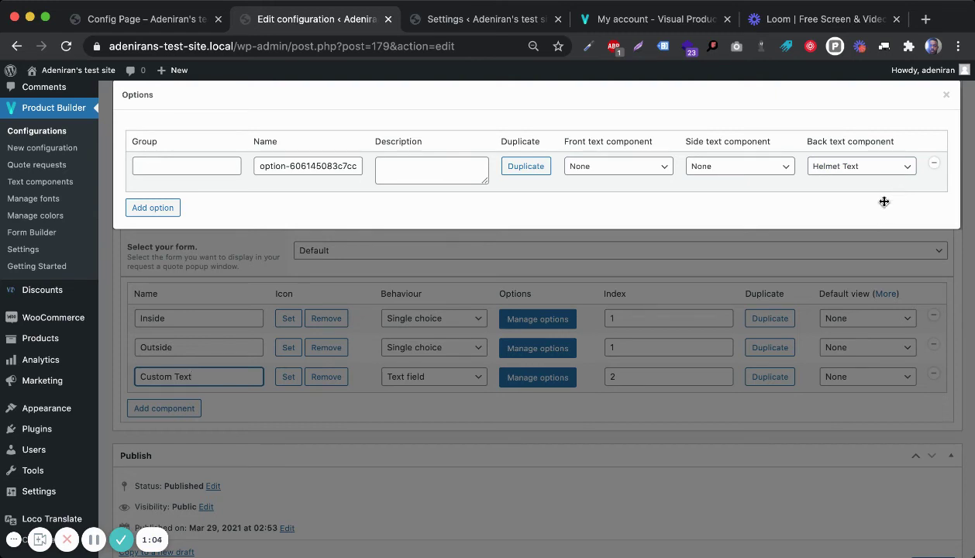
pyautogui.click(947, 95)
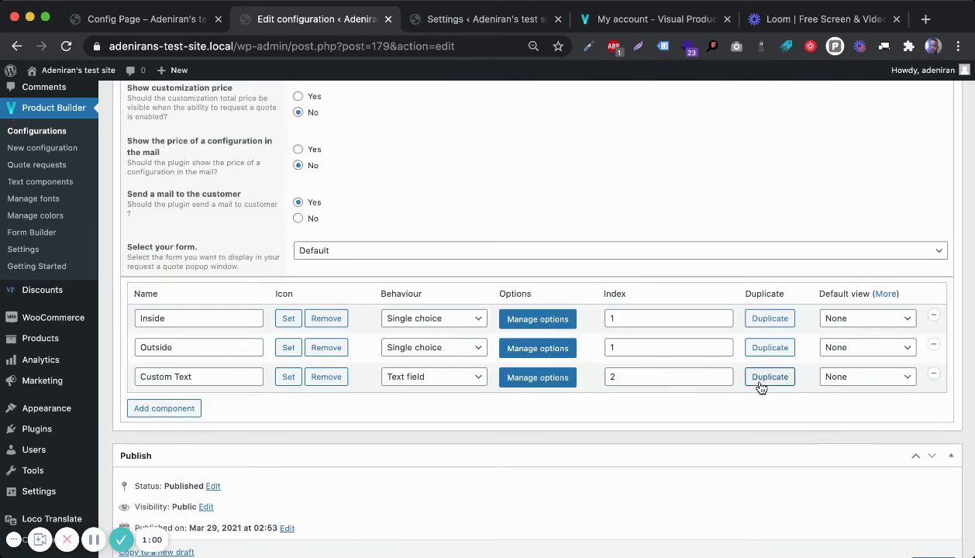
pyautogui.scroll(-2, 760, 387)
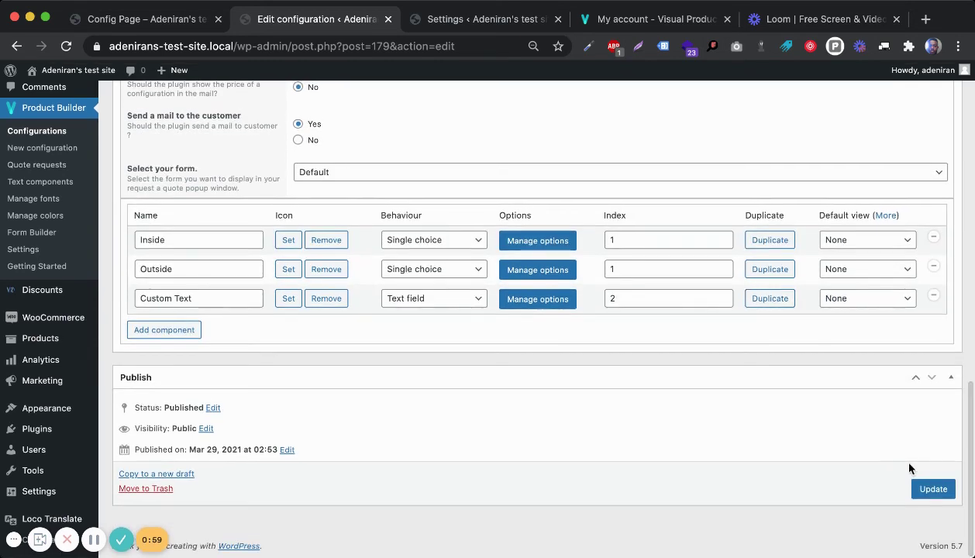
pyautogui.click(928, 491)
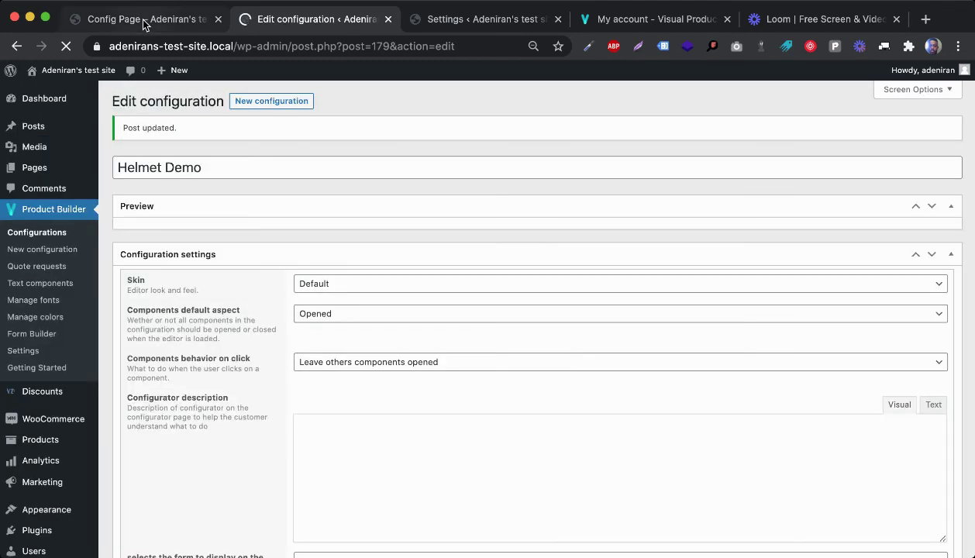
# - Reload the Config Page, make the helmet outside purple, and place the custom text 'Hello' higher on the back
pyautogui.click(145, 21)
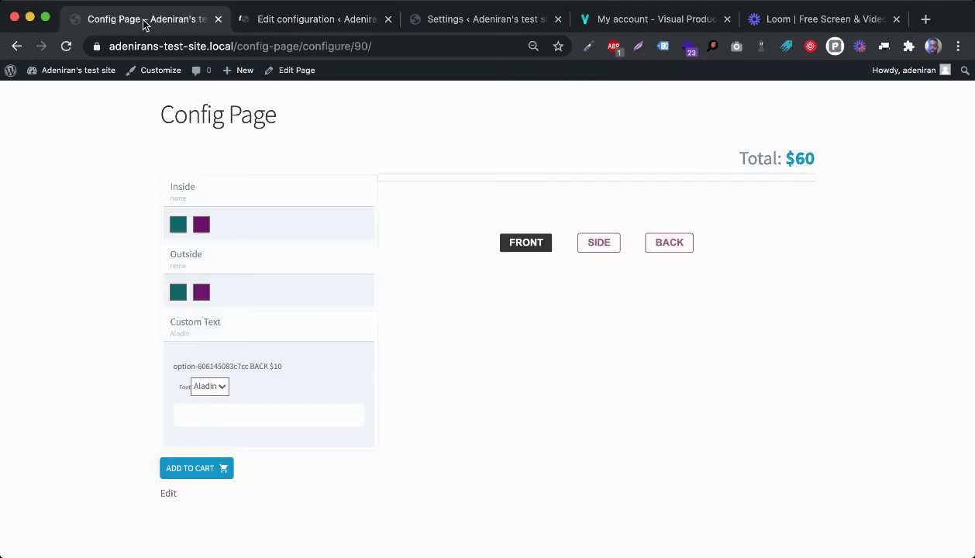
pyautogui.click(67, 47)
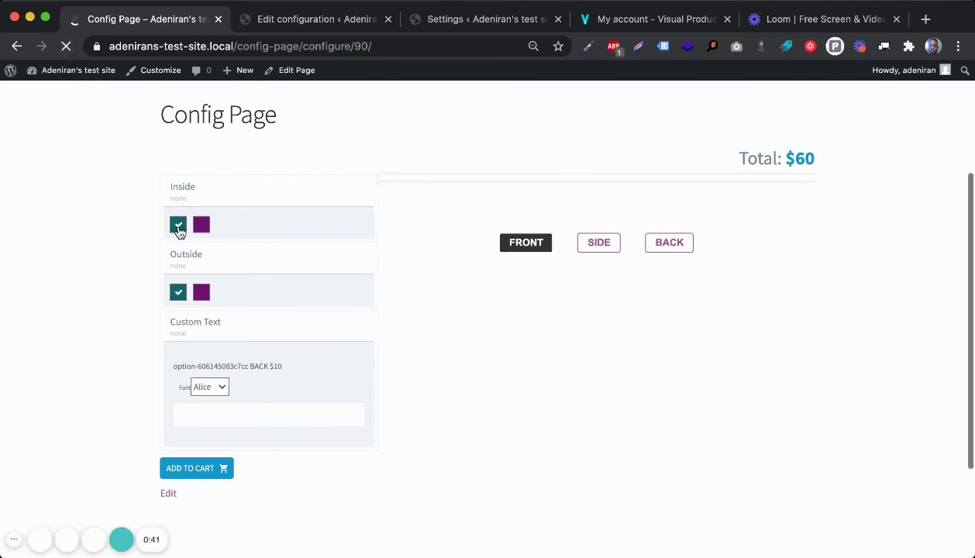
pyautogui.click(202, 294)
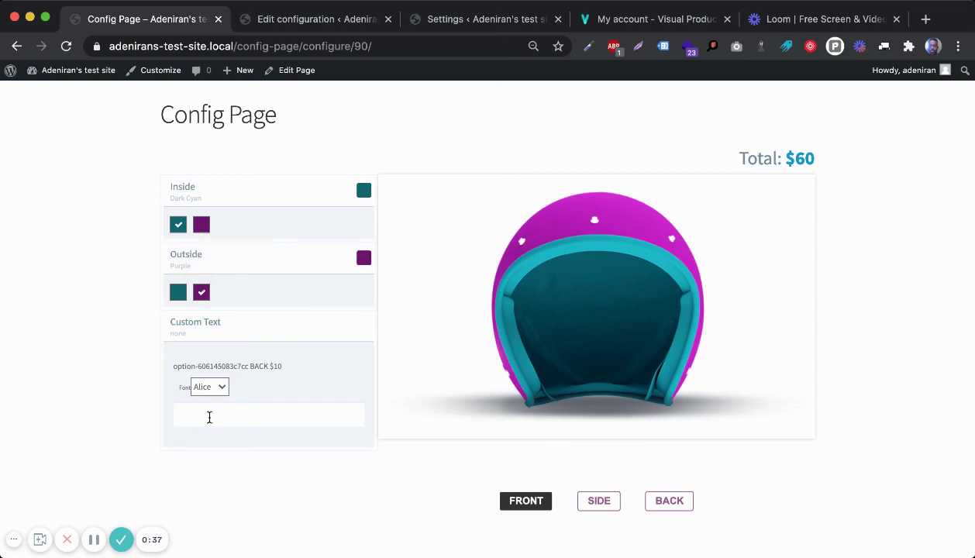
pyautogui.click(209, 417)
pyautogui.write('Hello')
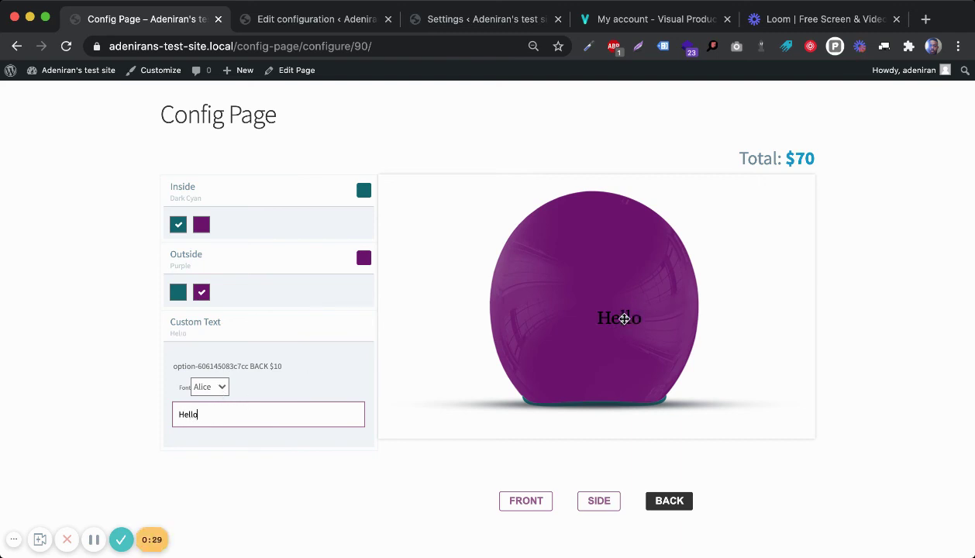
pyautogui.moveTo(624, 318)
pyautogui.mouseDown()
pyautogui.moveTo(627, 287)
pyautogui.moveTo(596, 305)
pyautogui.moveTo(596, 328)
pyautogui.moveTo(598, 312)
pyautogui.moveTo(581, 307)
pyautogui.moveTo(595, 313)
pyautogui.mouseUp()
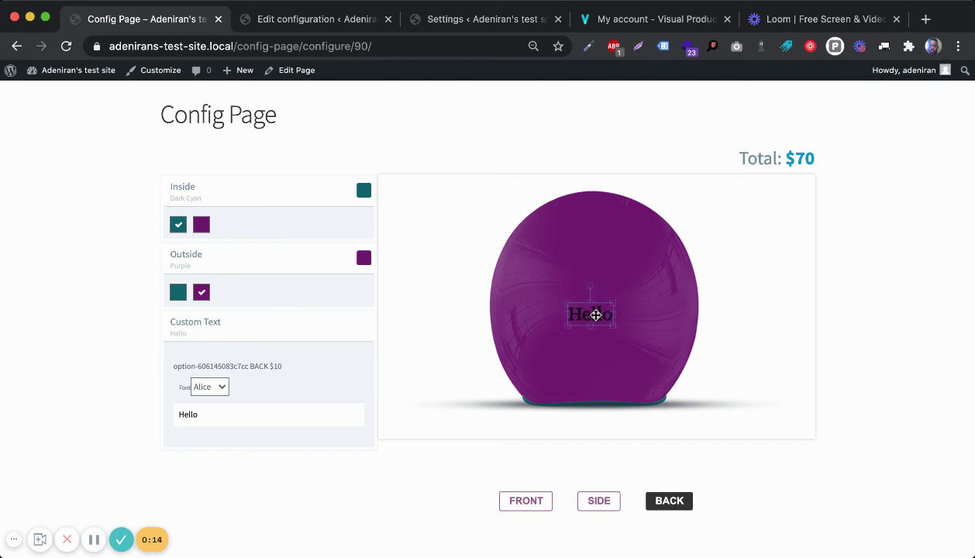